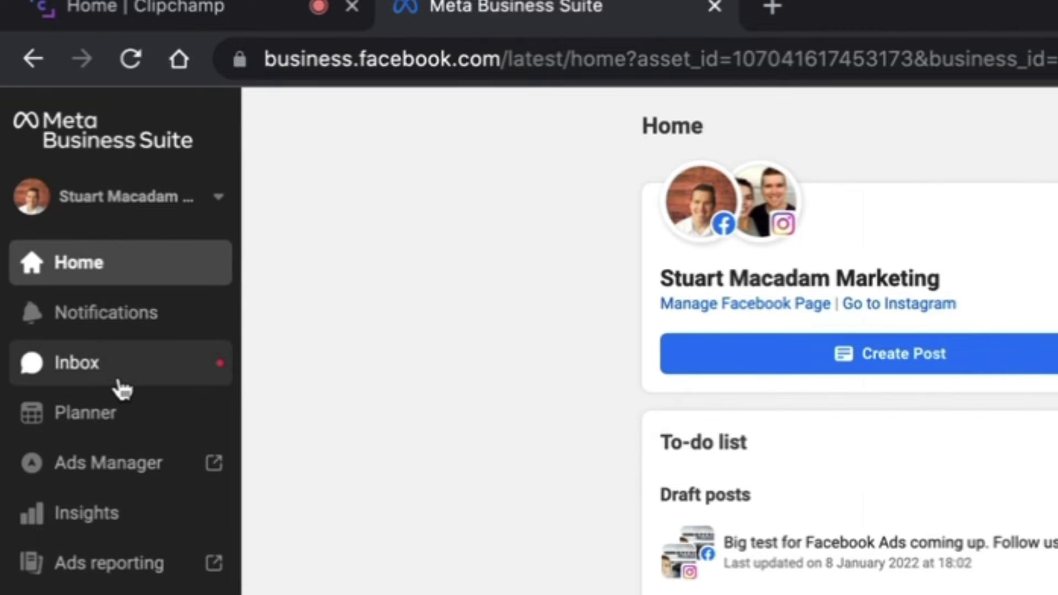
Step: Filter the Inbox to Messenger, then Instagram Direct, then back to All messages
click(77, 363)
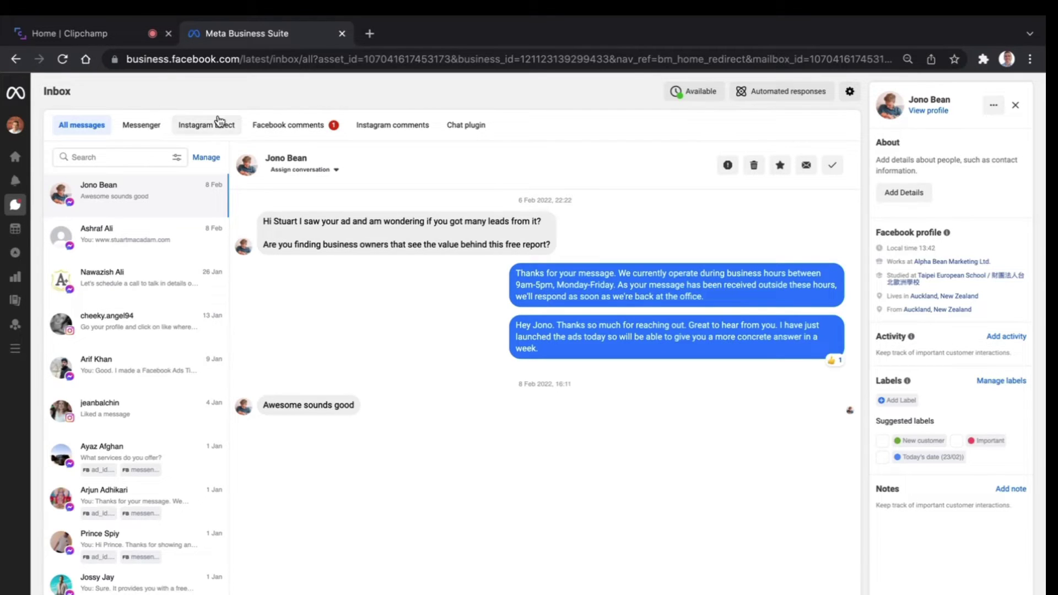
click(142, 124)
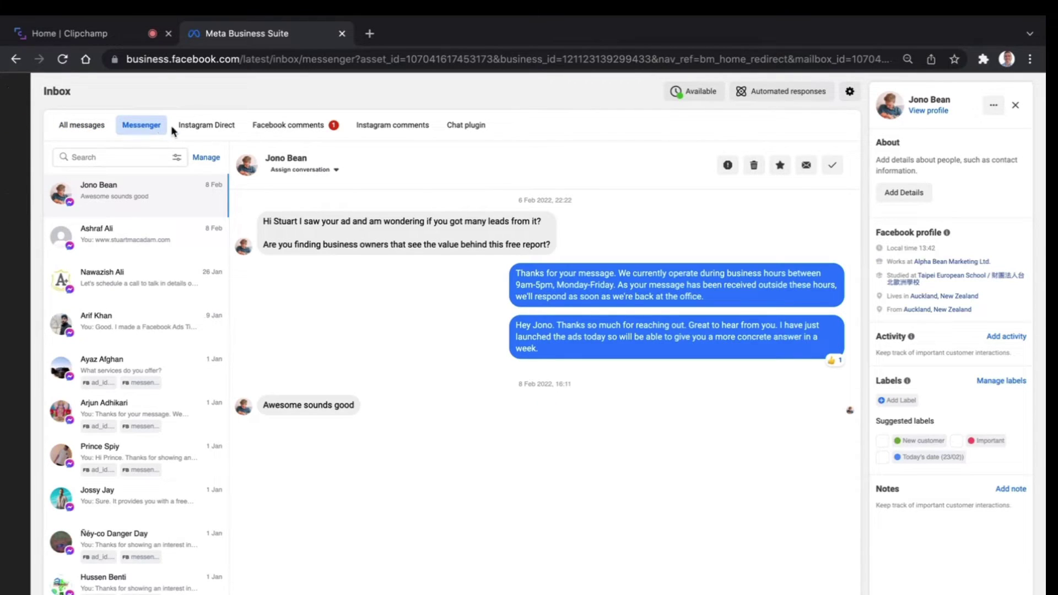
click(208, 124)
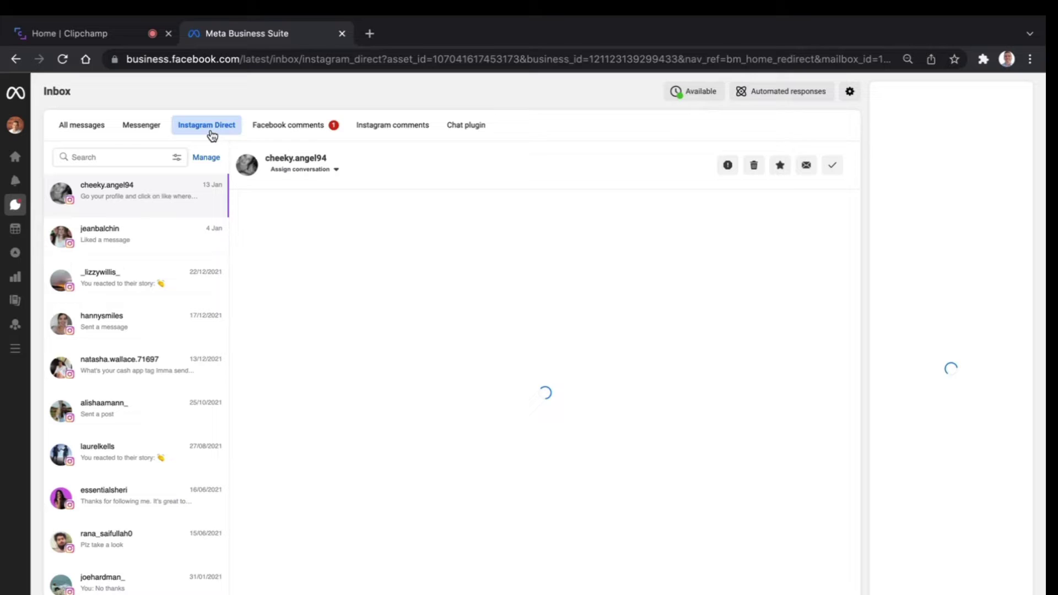
click(81, 125)
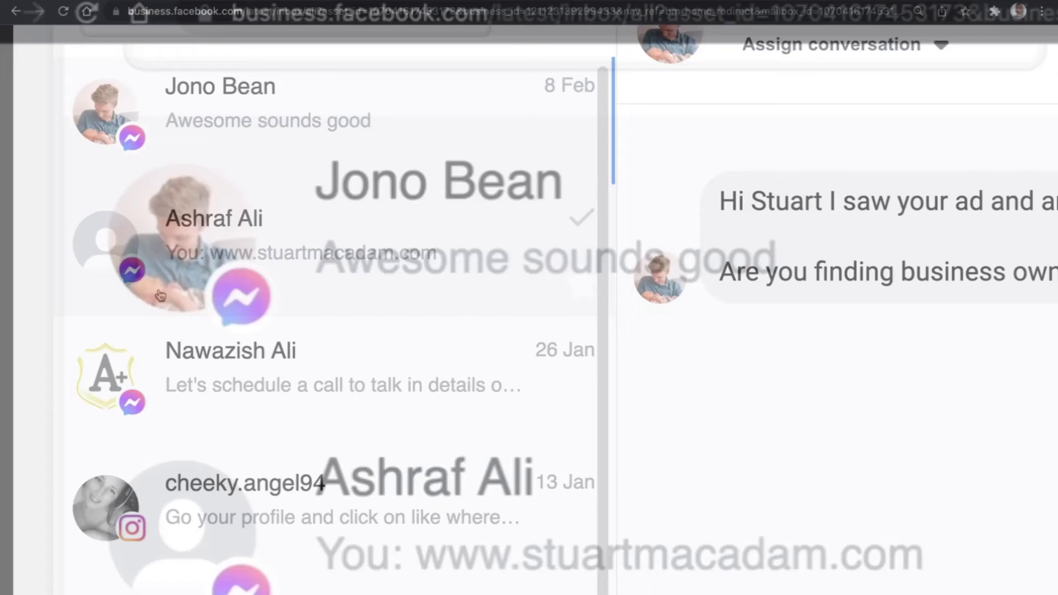
scroll(165, 319, down, 2)
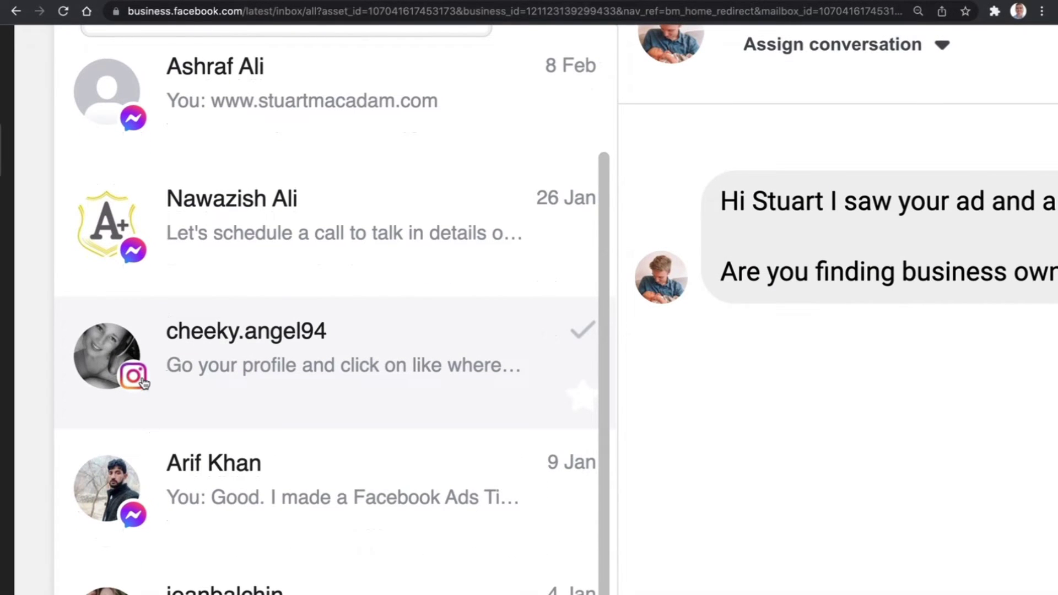
scroll(145, 381, down, 2)
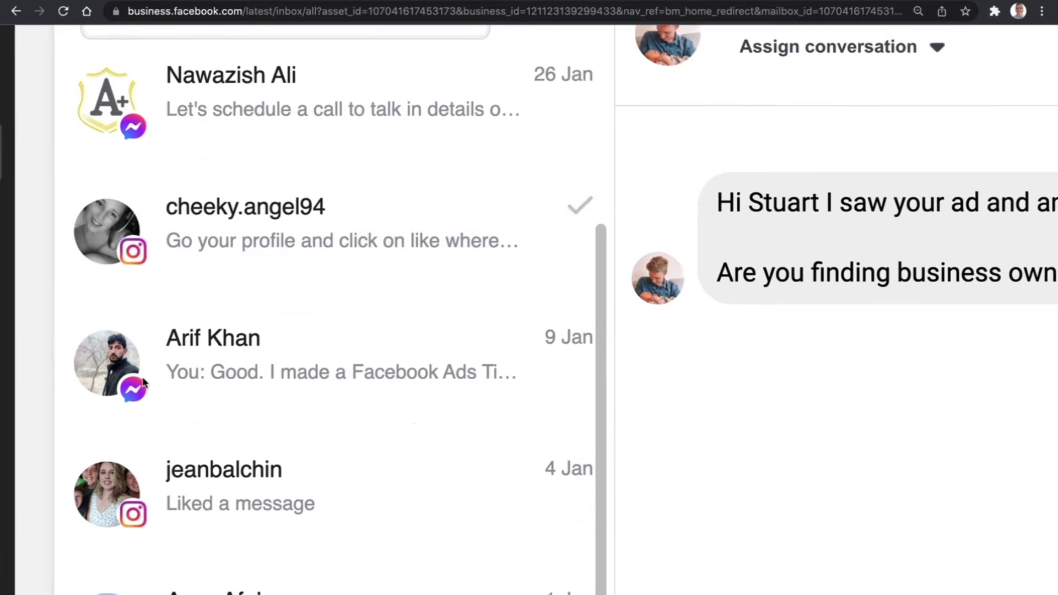
scroll(248, 347, down, 2)
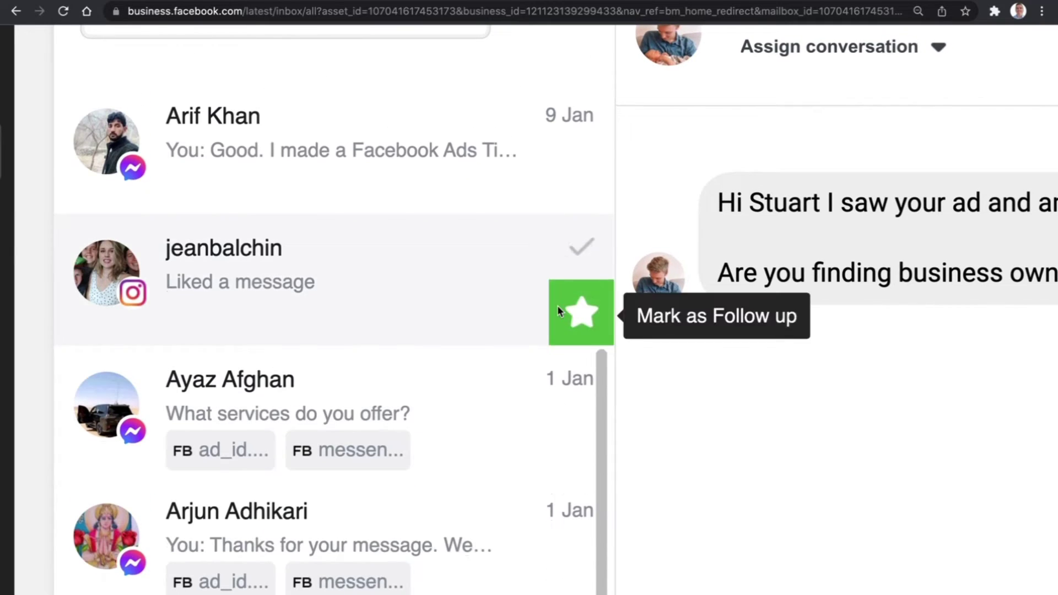
scroll(556, 312, down, 2)
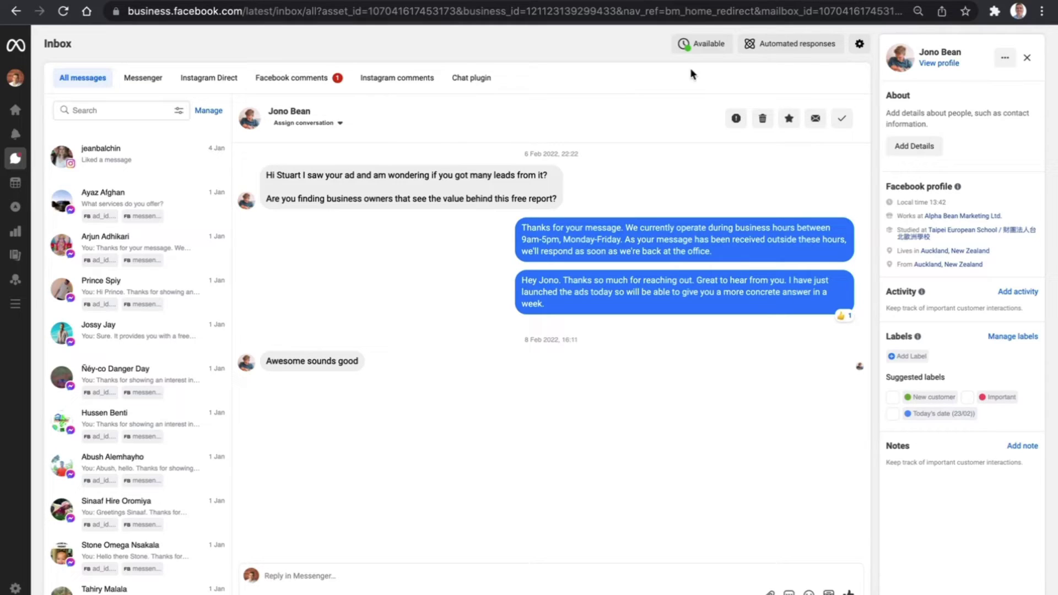
click(809, 45)
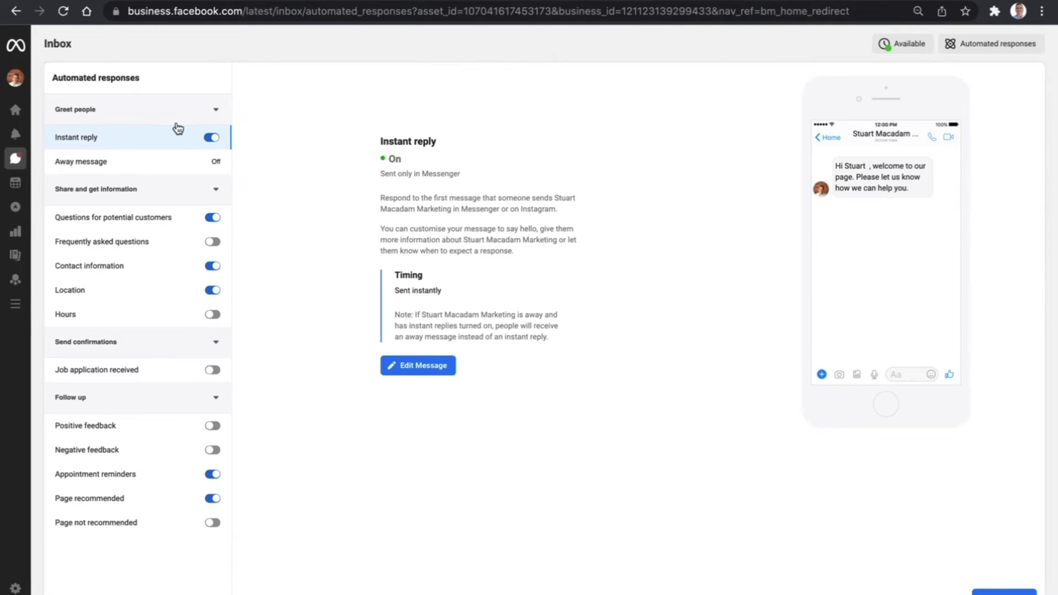
click(432, 368)
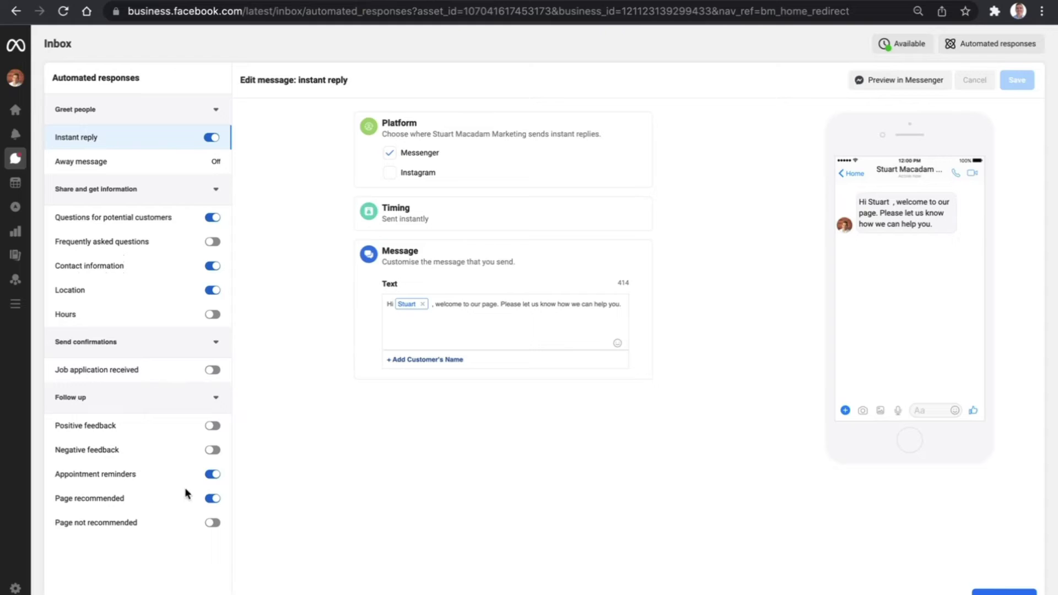
click(16, 11)
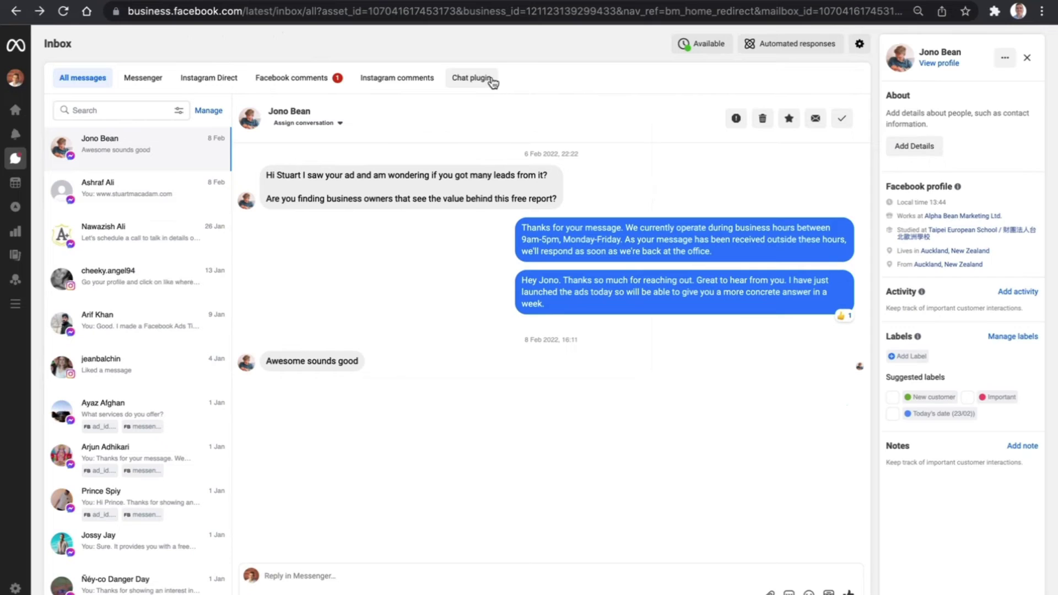
Step: Switch the Inbox to the Chat plugin tab and its desktop chat preview
click(473, 79)
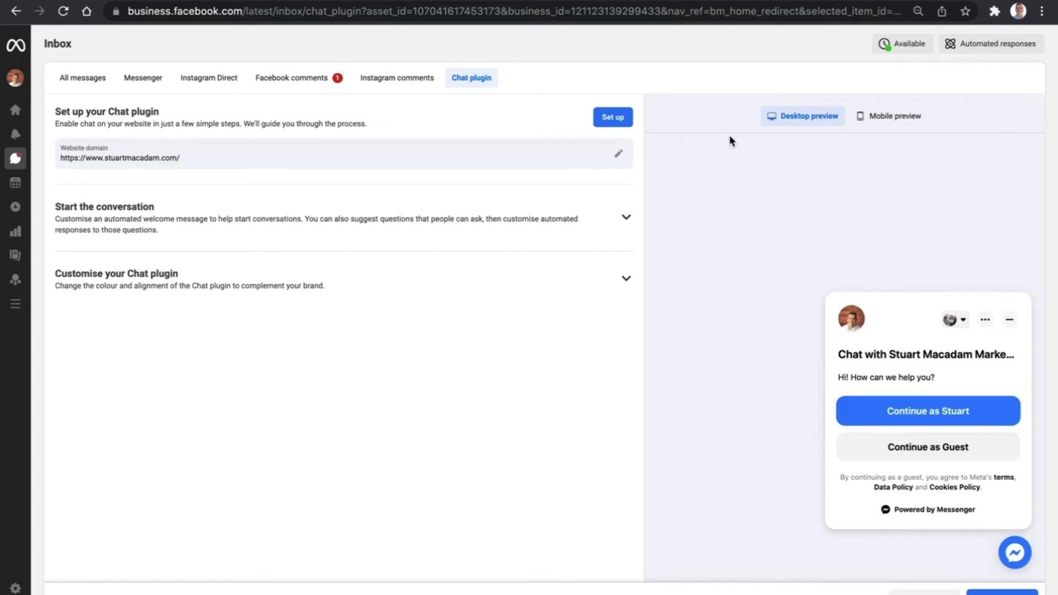
Step: Expand the 'Start the conversation' and 'Customise your Chat plugin' sections
click(626, 217)
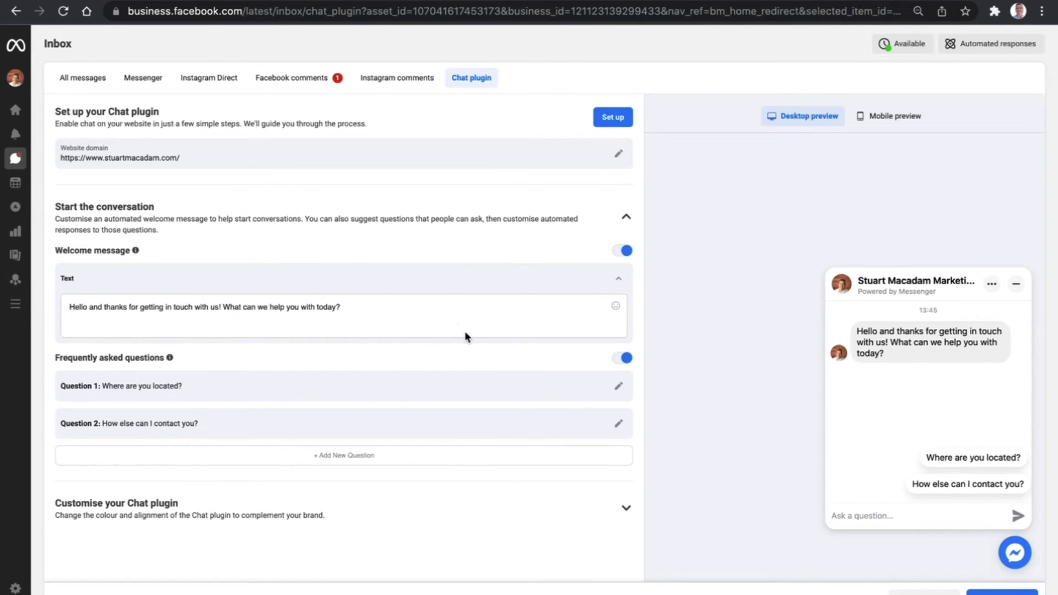
scroll(465, 332, down, 1)
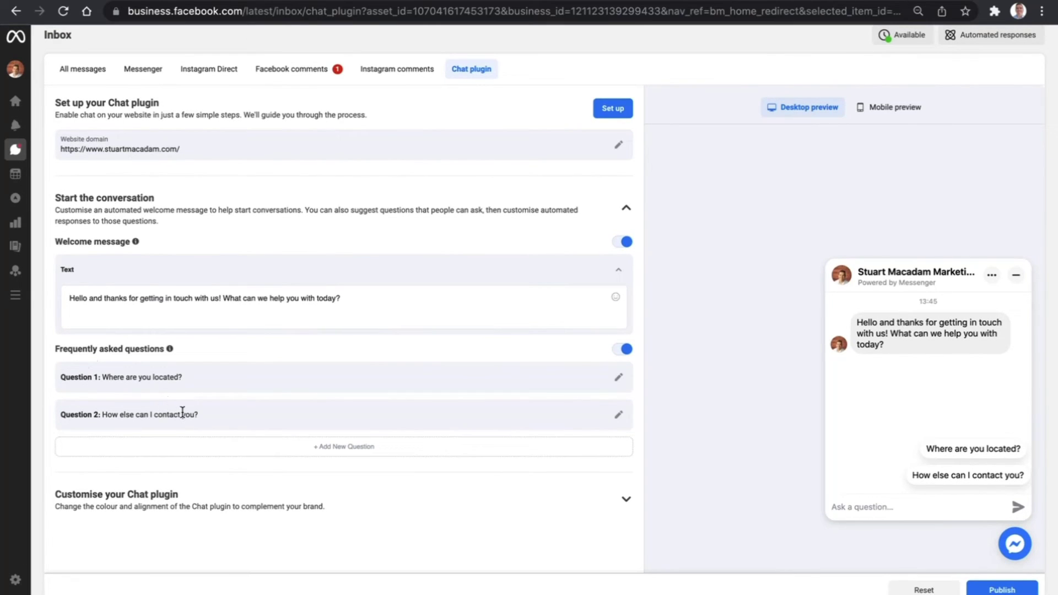
click(628, 502)
scroll(626, 500, down, 3)
scroll(626, 500, down, 2)
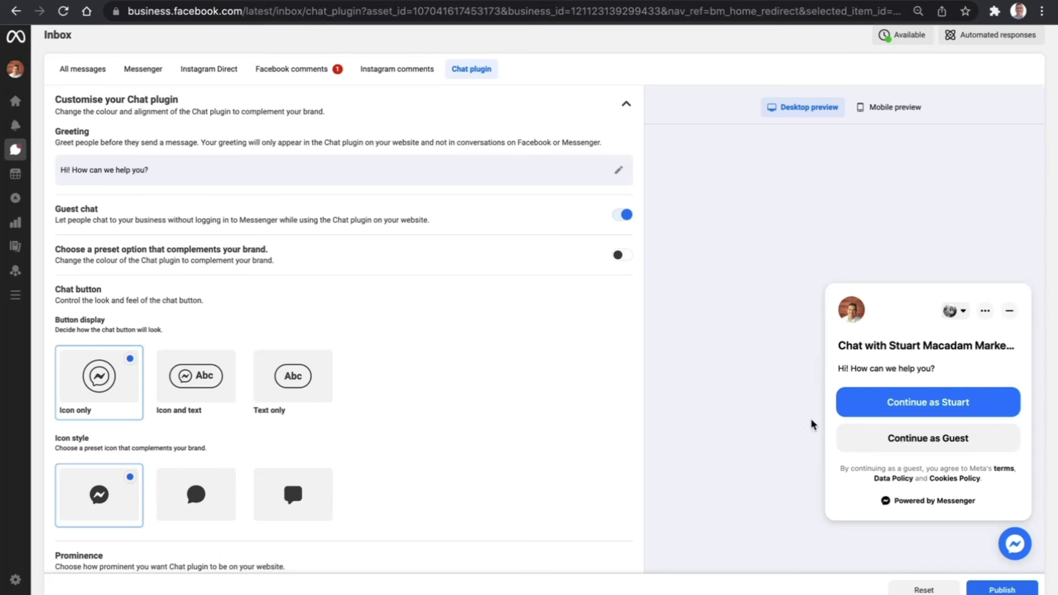
Step: Publish the Chat plugin, view its mobile preview, then return to All messages
click(1004, 589)
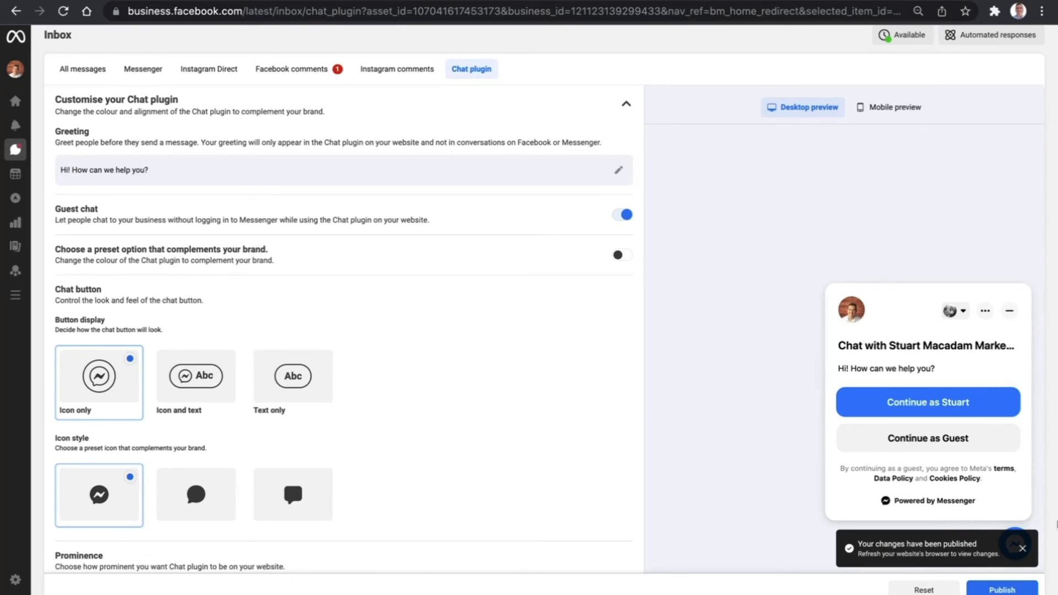
click(1022, 548)
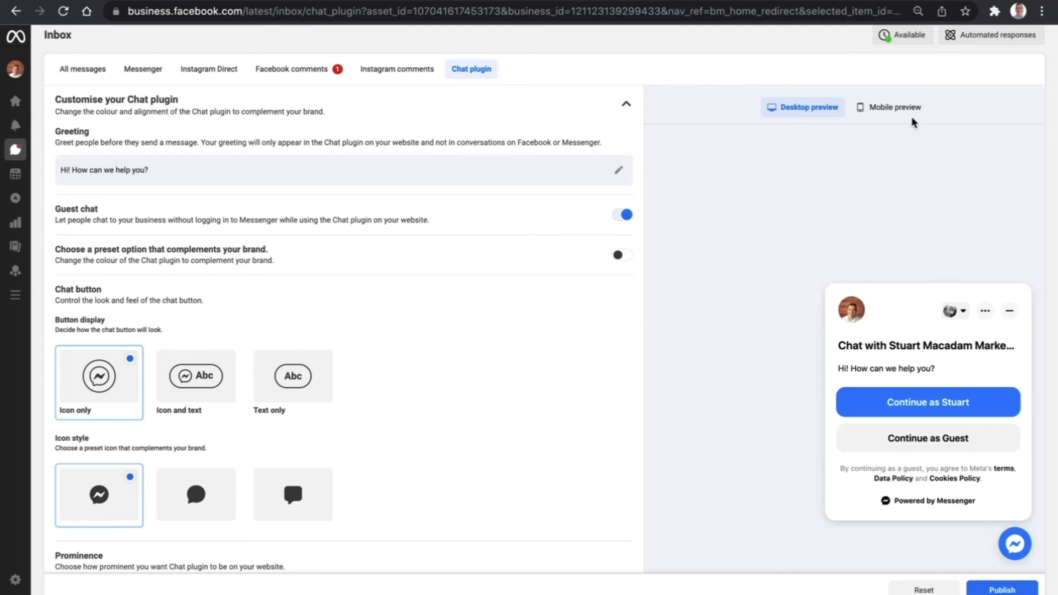
click(895, 107)
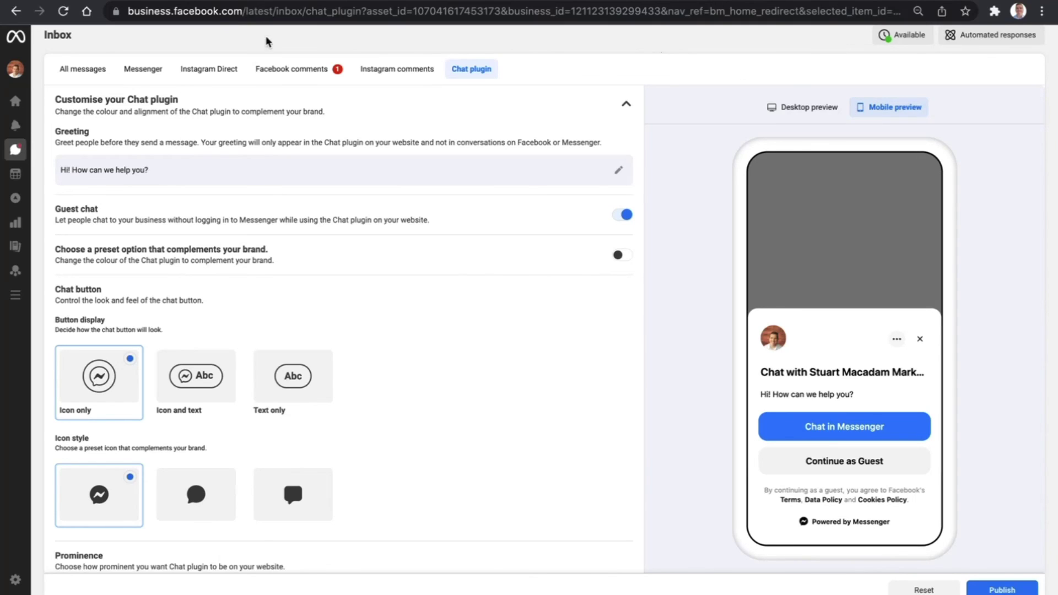
click(82, 69)
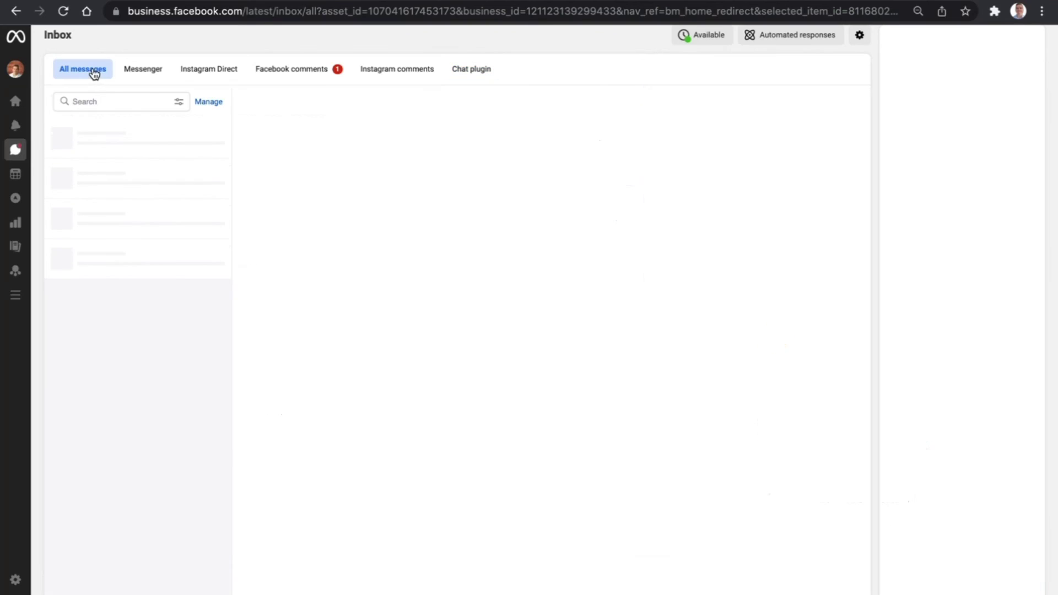